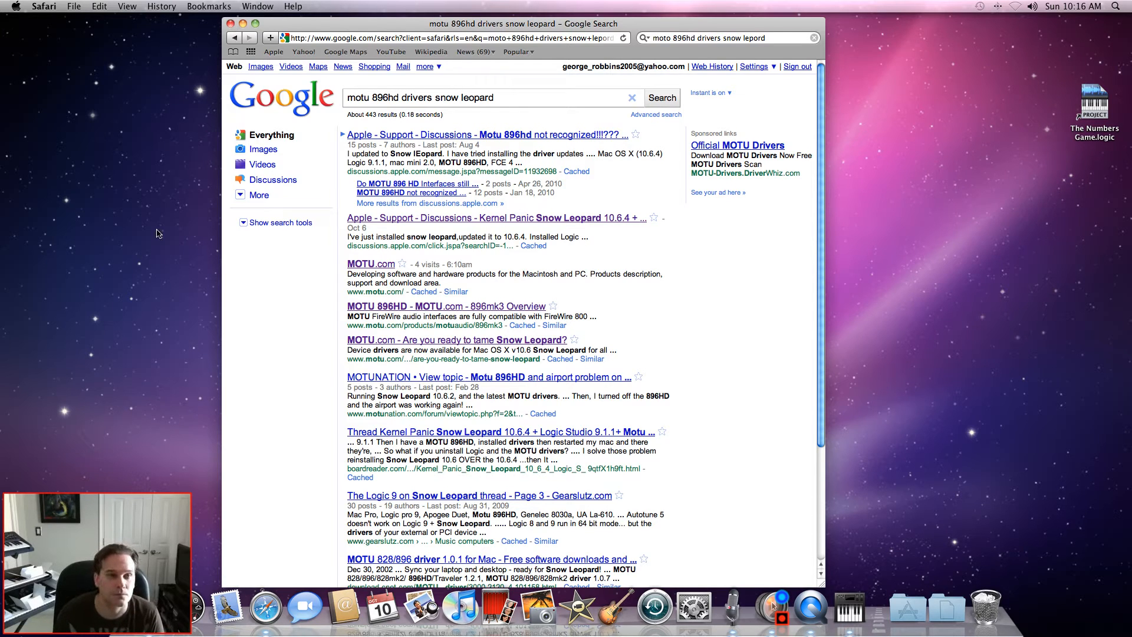
Bring up Safari's File menu to reach the window commands.
{"action": "left_click", "coordinate": [74, 6]}
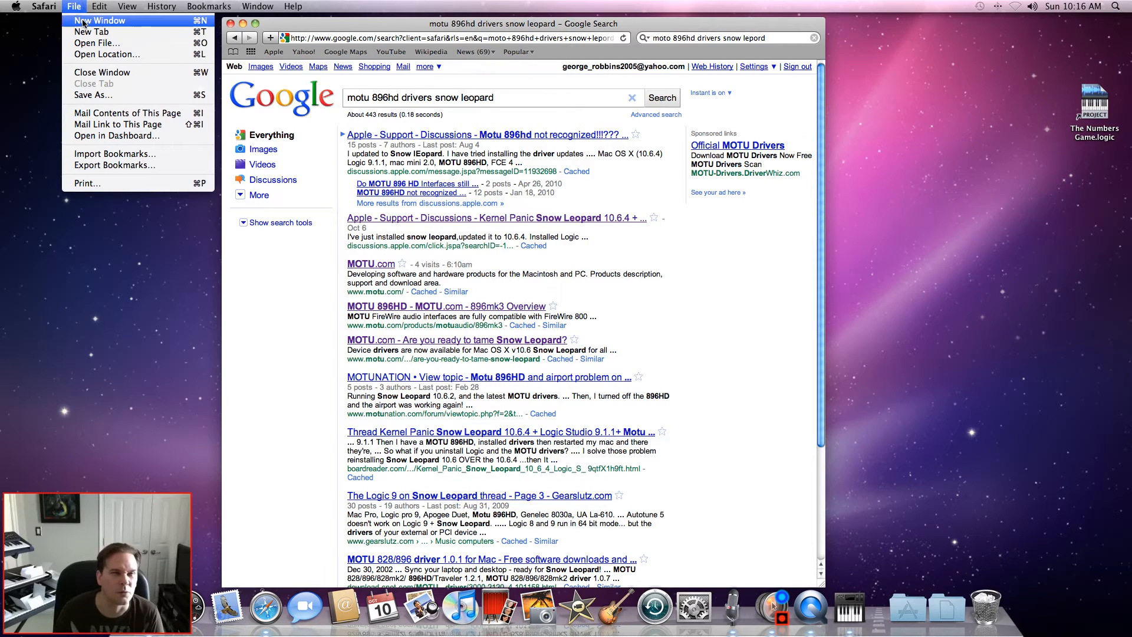
In a new Safari window, search Google for motu.com and go to the MOTU.com home page.
{"action": "left_click", "coordinate": [91, 21]}
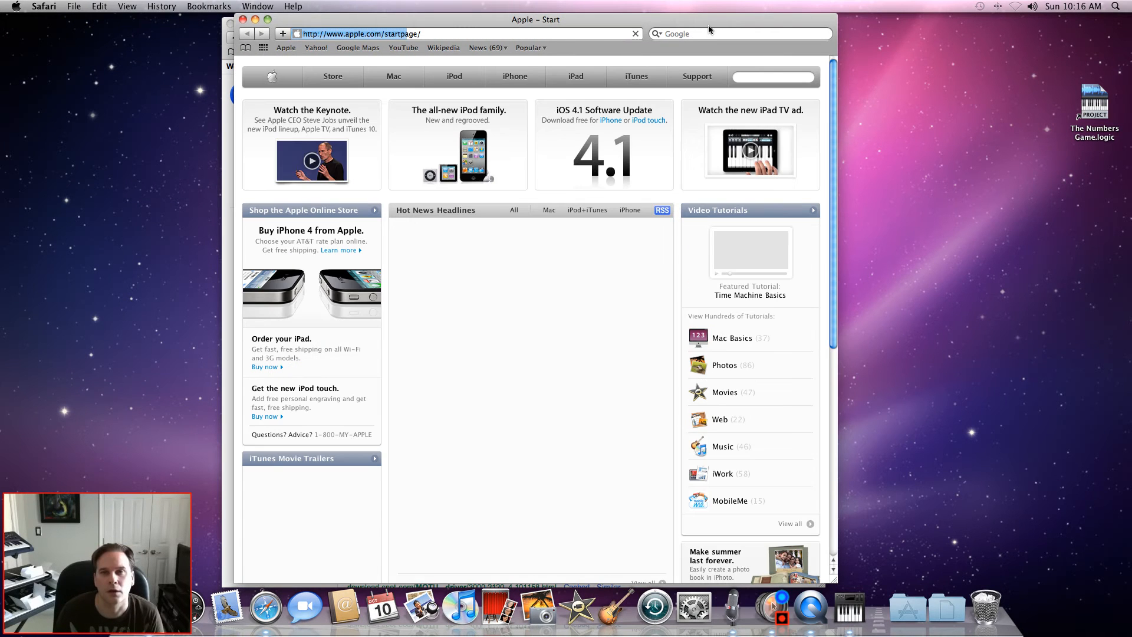
{"action": "type", "text": "mo"}
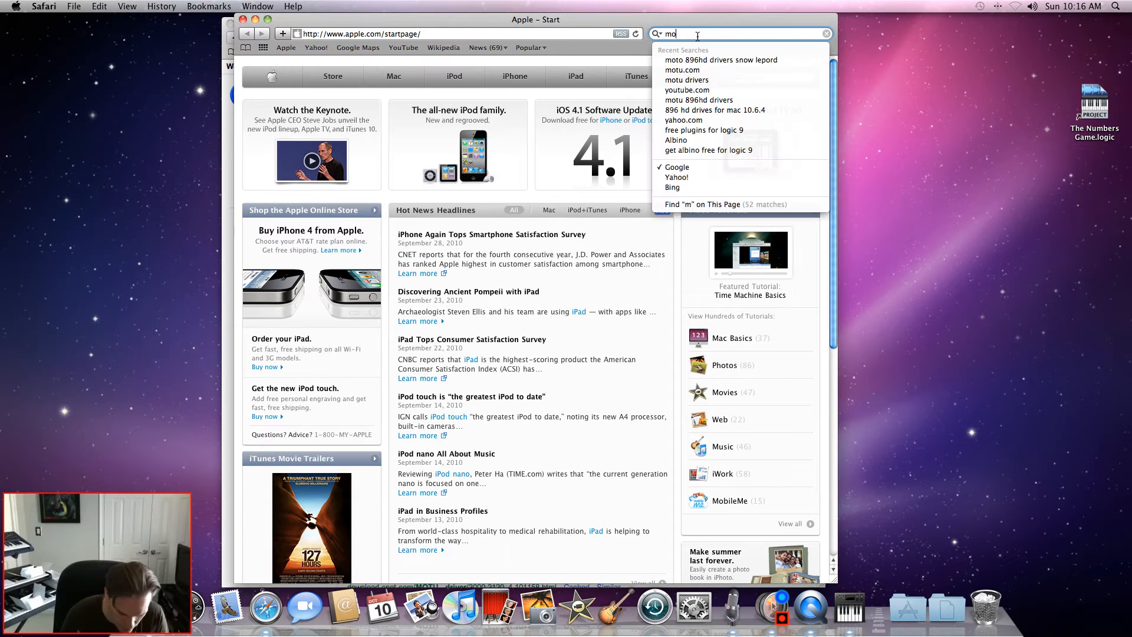
{"action": "type", "text": "tu.com"}
{"action": "key", "text": "Return"}
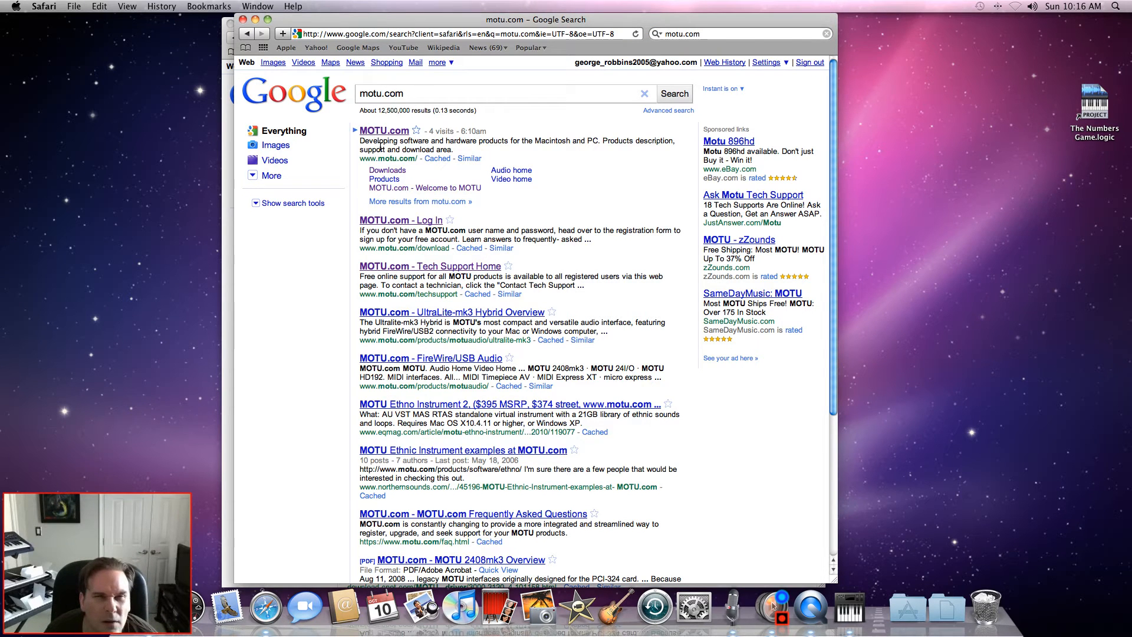
{"action": "left_click", "coordinate": [383, 131]}
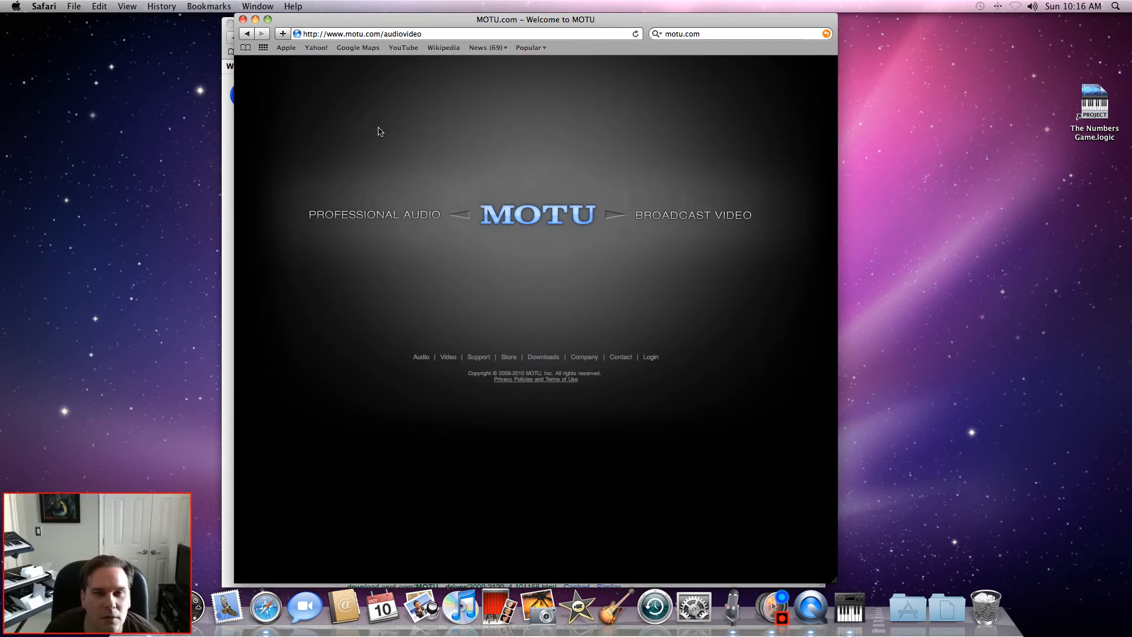
Go to the MOTU account login page, then bring the Google results window back in front.
{"action": "left_click", "coordinate": [656, 359]}
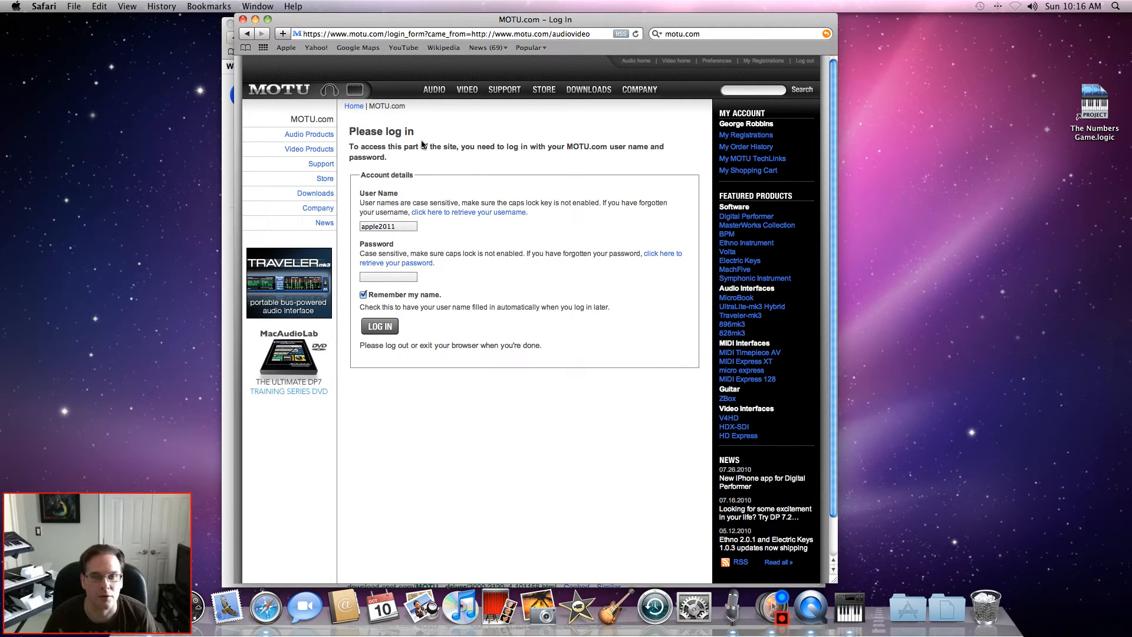
{"action": "left_click_drag", "start_coordinate": [496, 20], "coordinate": [483, 59]}
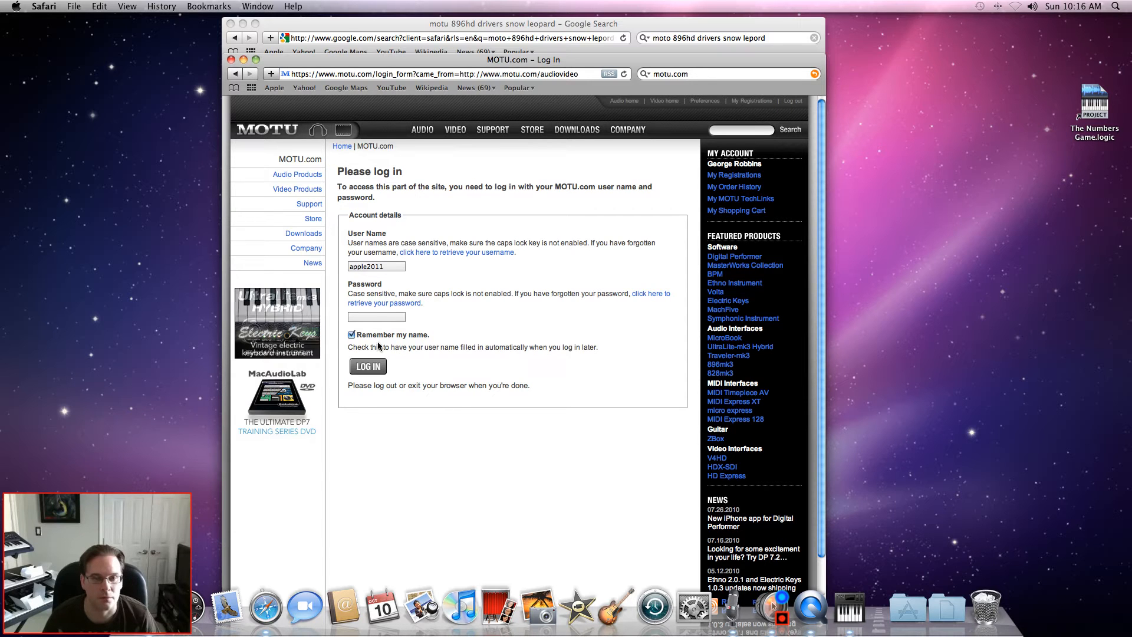
{"action": "left_click", "coordinate": [237, 37]}
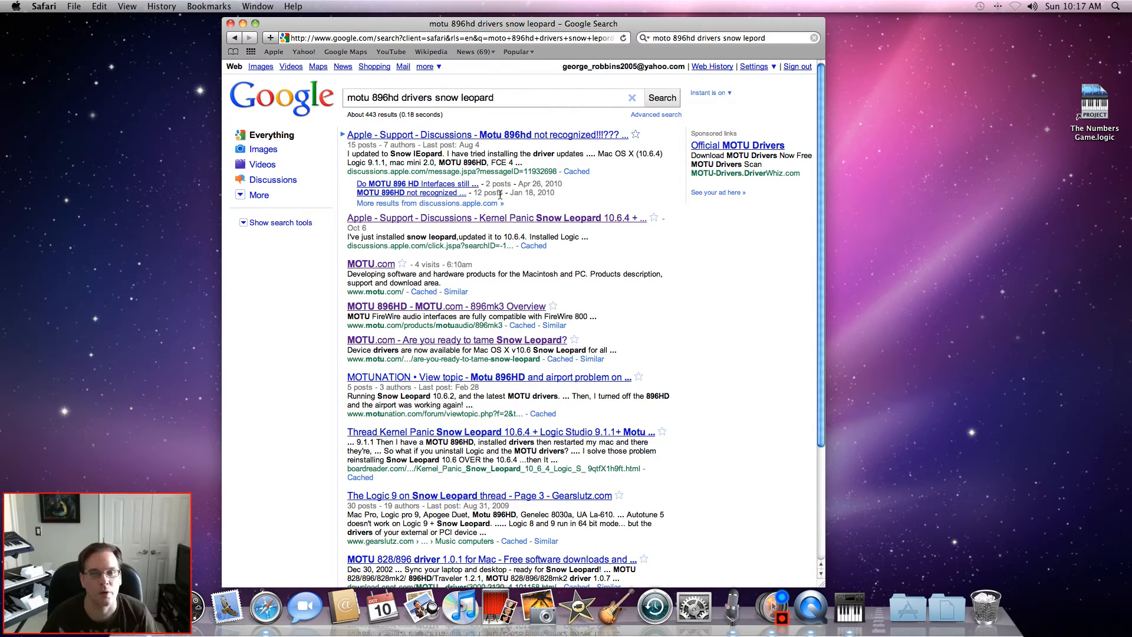
{"action": "left_click", "coordinate": [514, 97]}
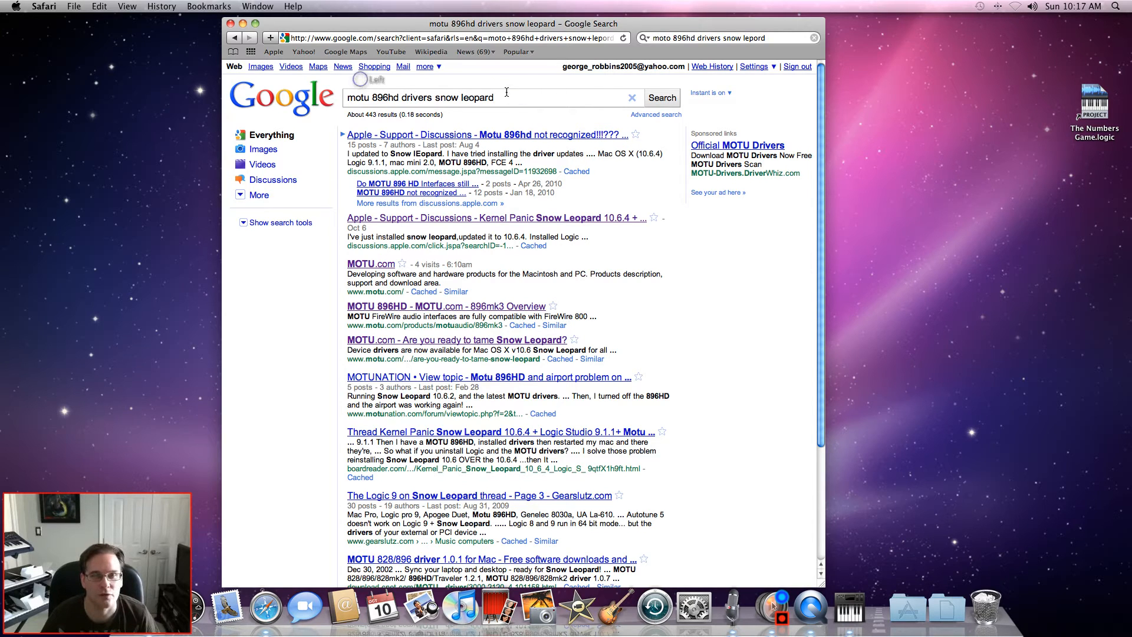
{"action": "key", "text": "super+a"}
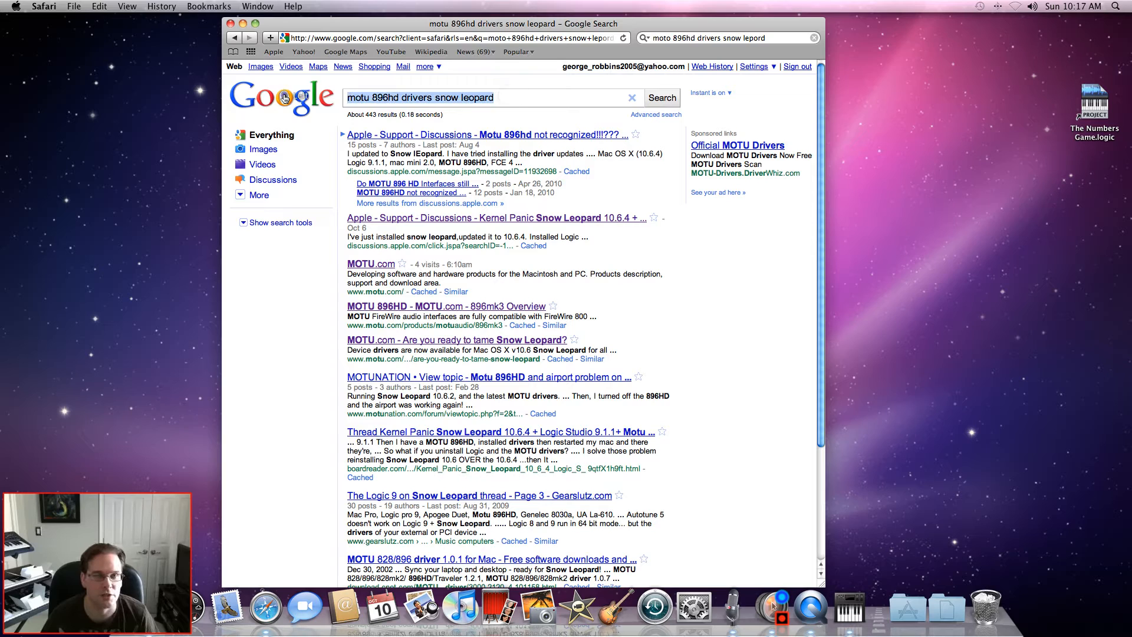
{"action": "left_click", "coordinate": [354, 103]}
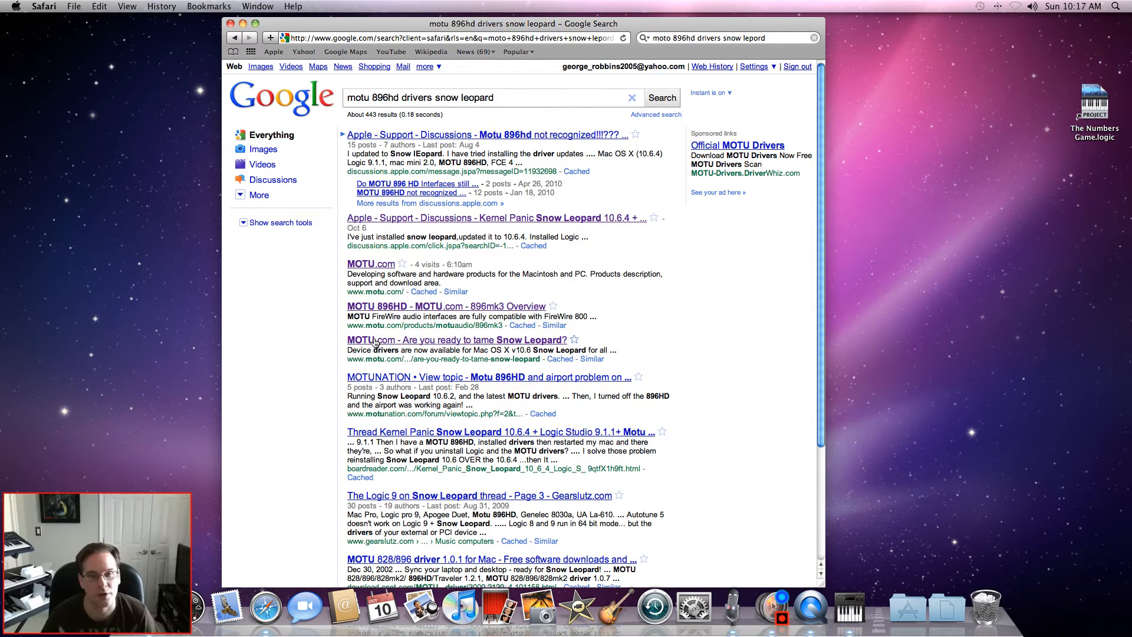
Read MOTU's 'Are you ready to tame Snow Leopard?' article, then go to the MIDI Timepiece AV overview.
{"action": "left_click", "coordinate": [530, 340]}
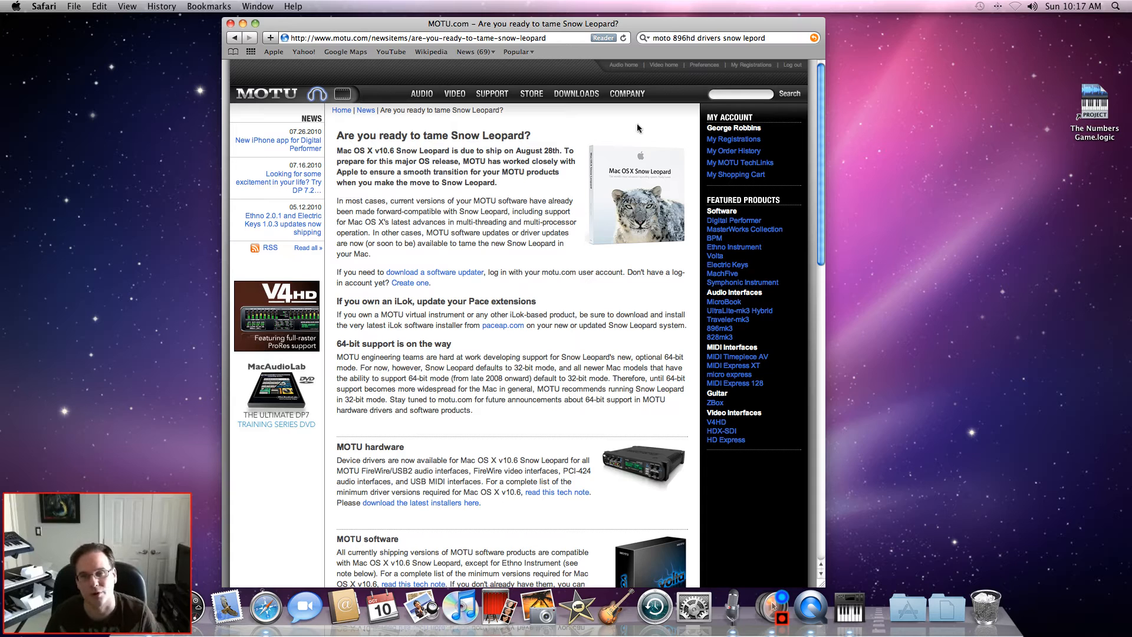
{"action": "left_click_drag", "start_coordinate": [822, 73], "coordinate": [824, 171]}
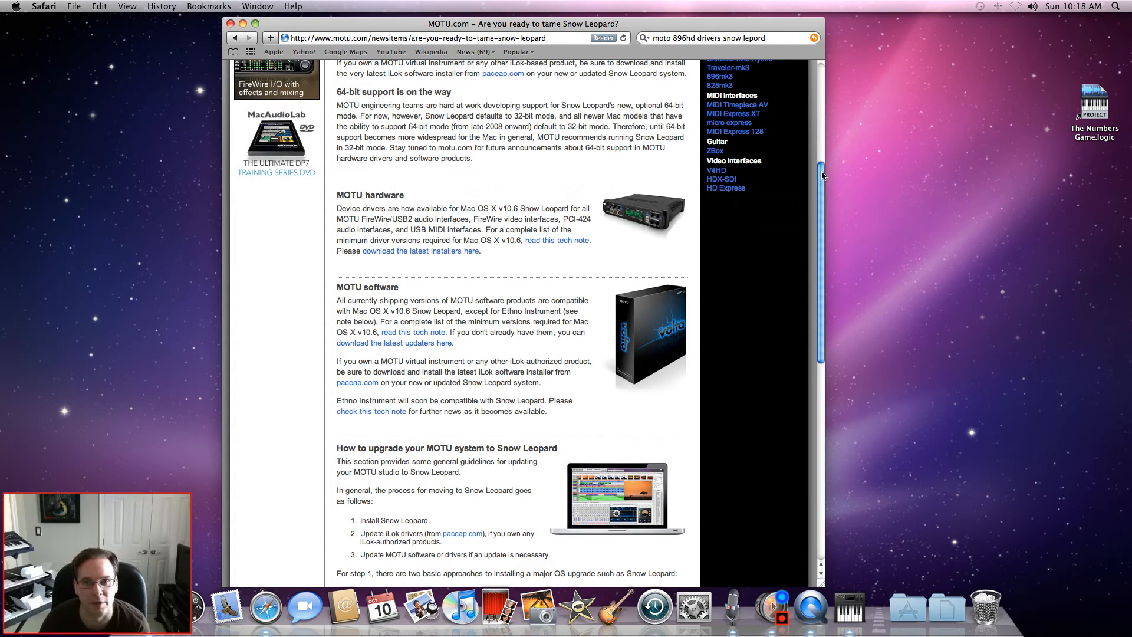
{"action": "mouse_move", "coordinate": [823, 175]}
{"action": "left_mouse_down"}
{"action": "mouse_move", "coordinate": [837, 383]}
{"action": "mouse_move", "coordinate": [842, 56]}
{"action": "left_mouse_up"}
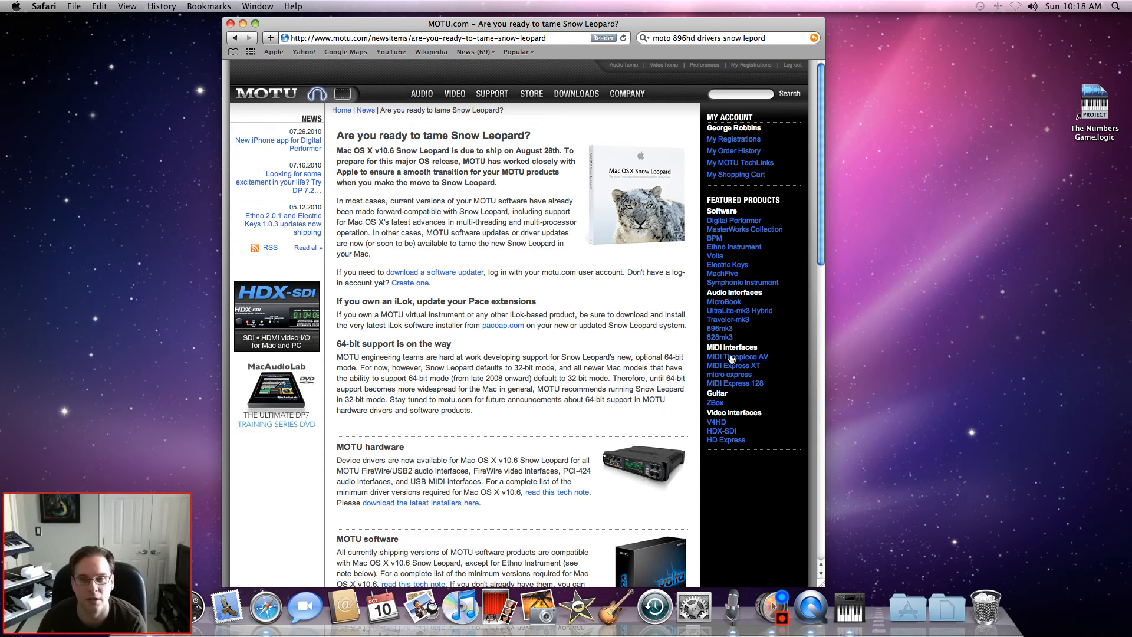
{"action": "left_click", "coordinate": [732, 357]}
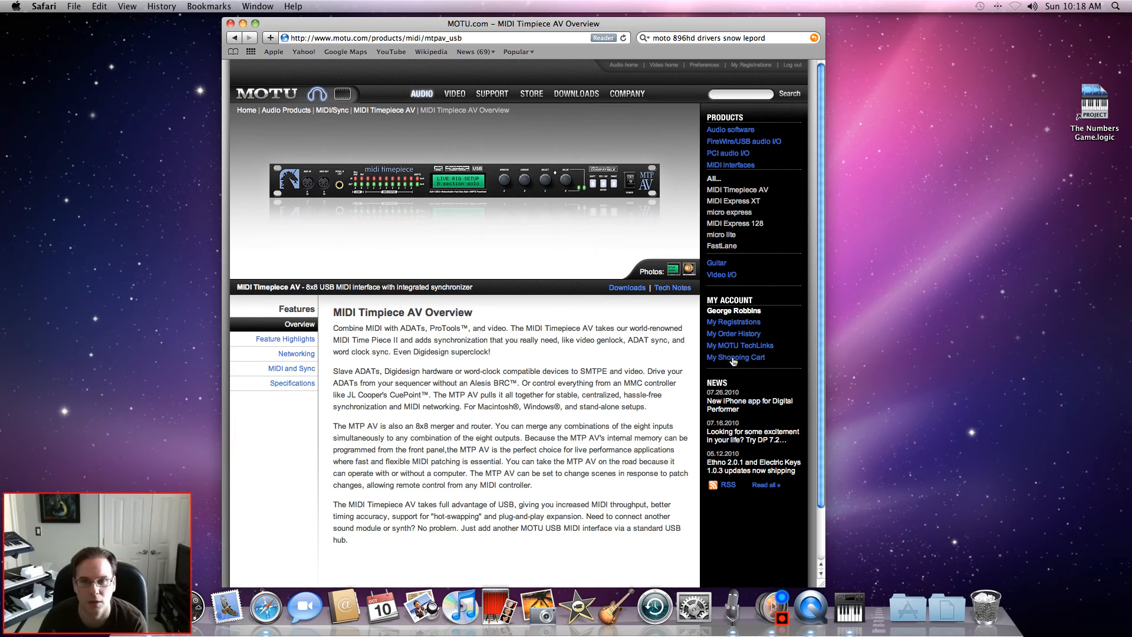
Show the MIDI Timepiece AV downloads listing USB MIDI drivers for Windows and Mac OS X.
{"action": "left_click", "coordinate": [627, 289]}
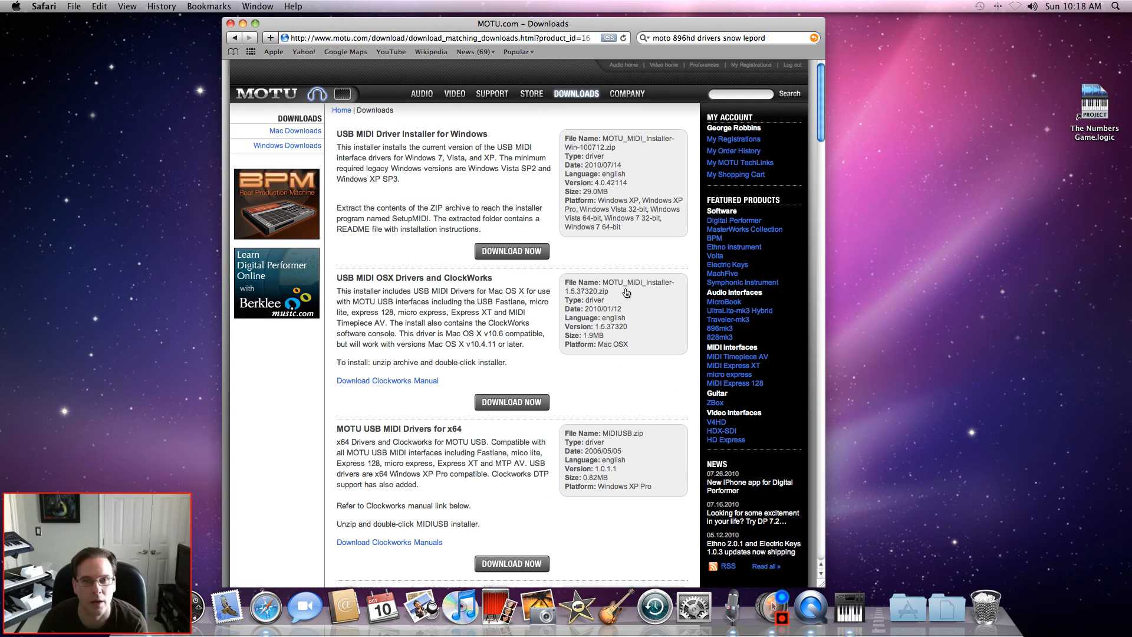